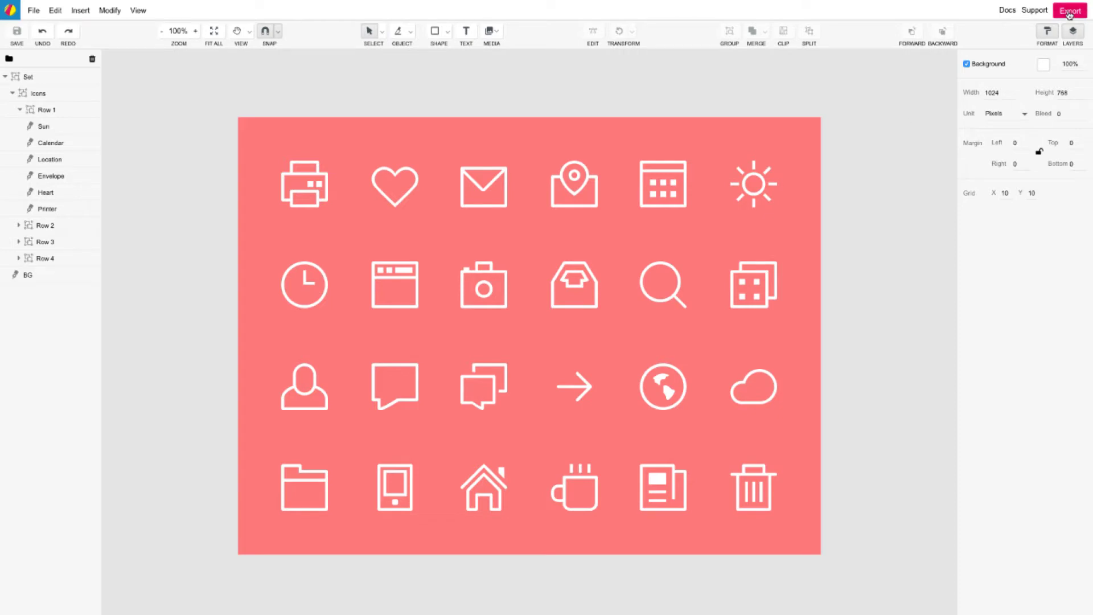
Step: Look over the File menu's import formats, then close the menu
left_click(34, 11)
mouse_move(46, 107)
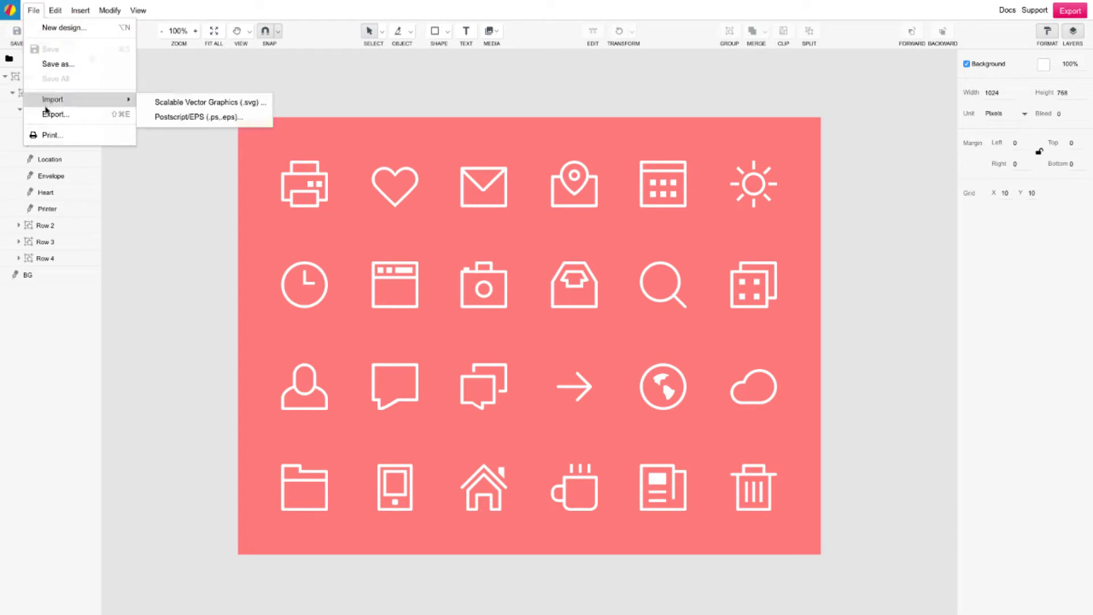
left_click(288, 80)
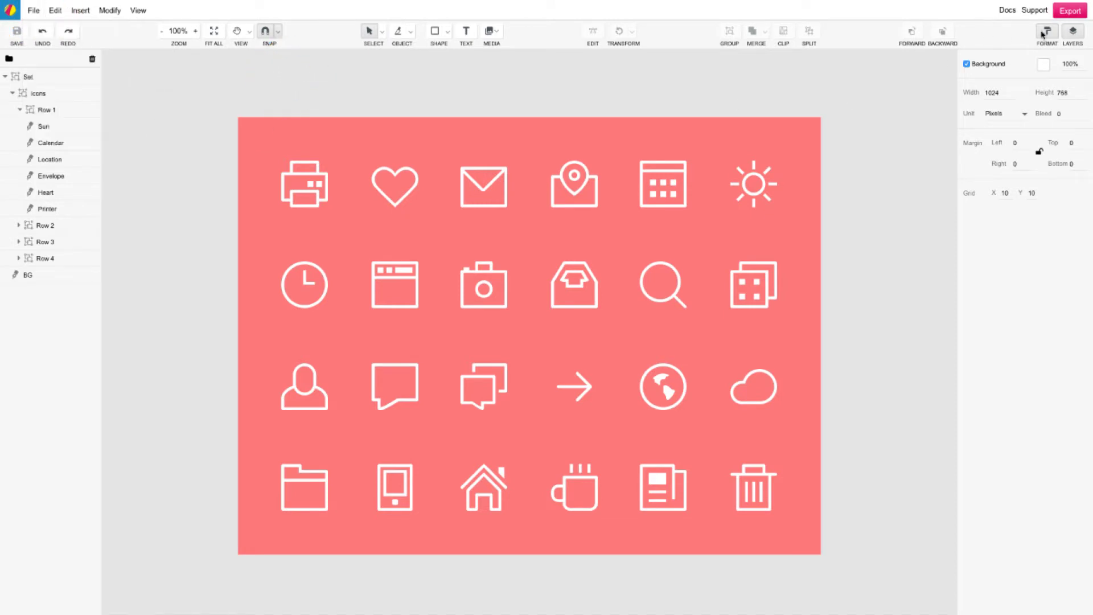
Step: Bring up the canvas Export dialog and keep the format at PNG, 1x
left_click(1070, 10)
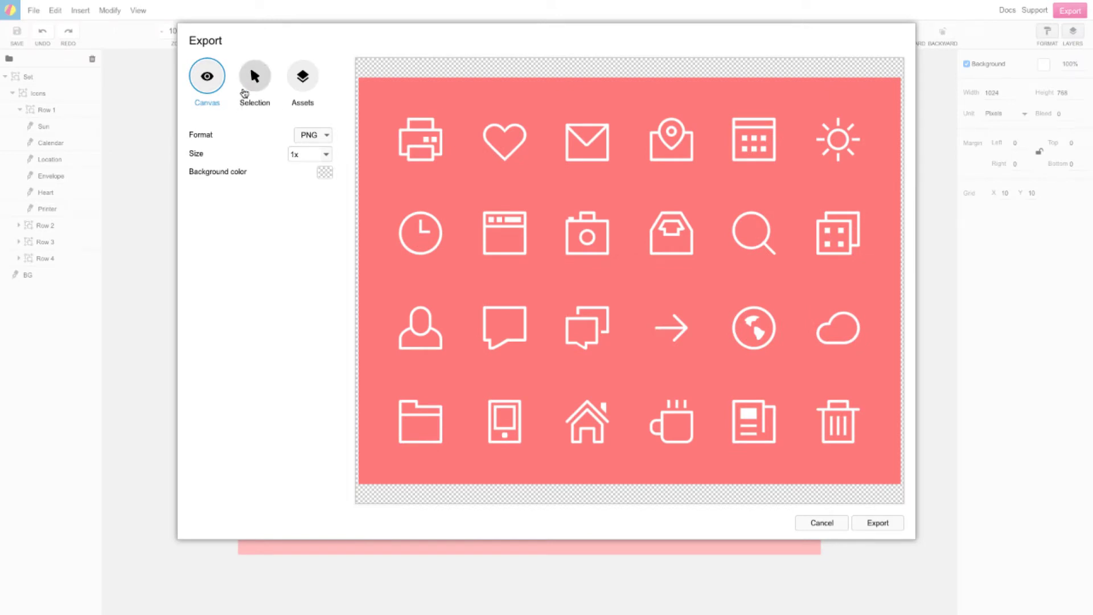
left_click(143, 104)
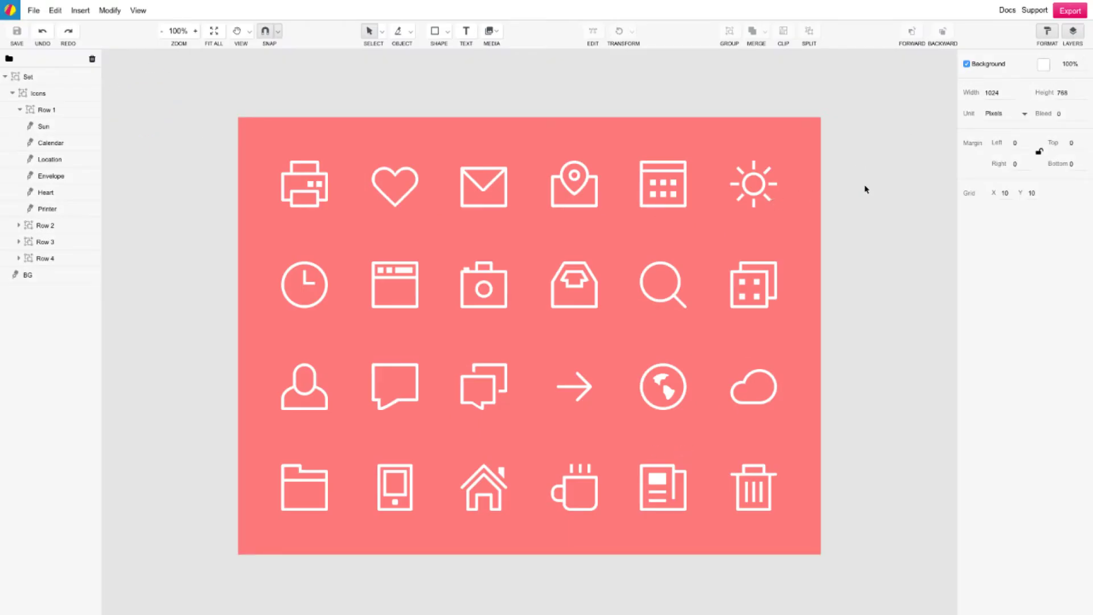
left_click(1071, 10)
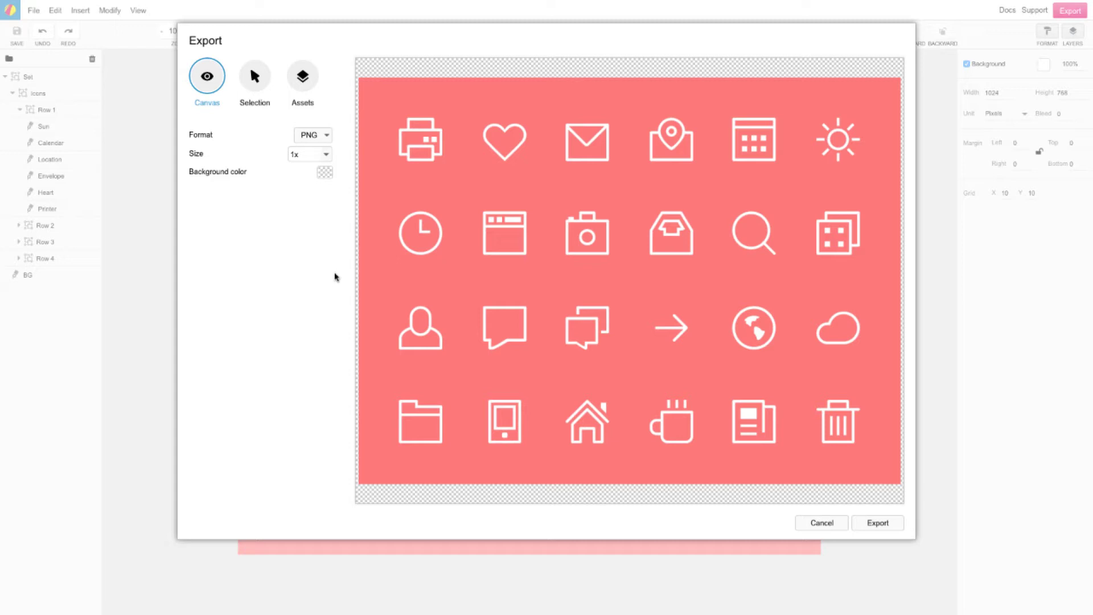
left_click(319, 135)
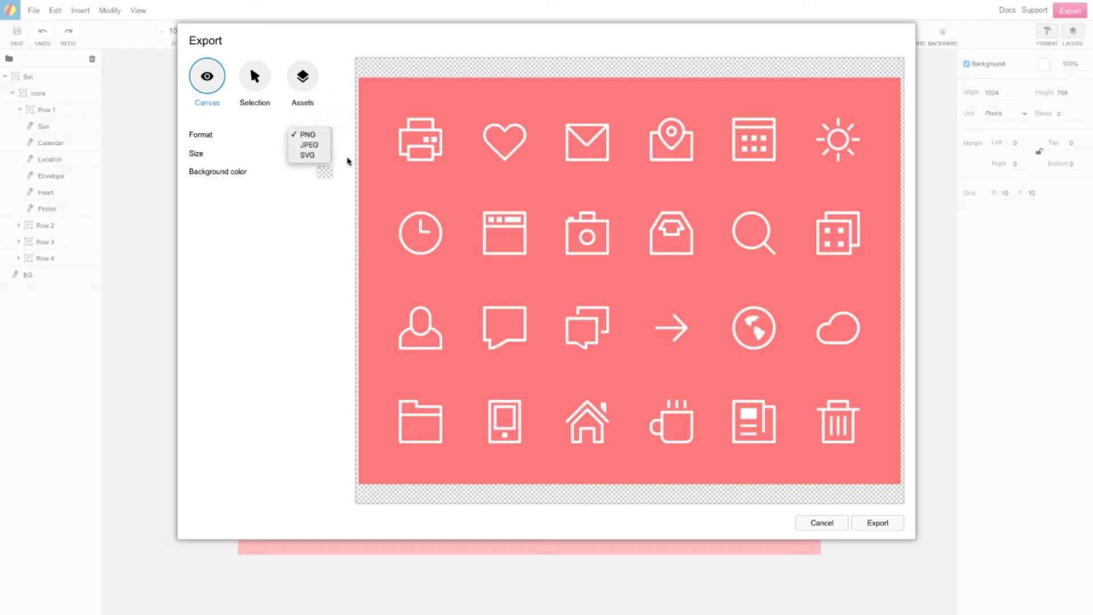
left_click(296, 227)
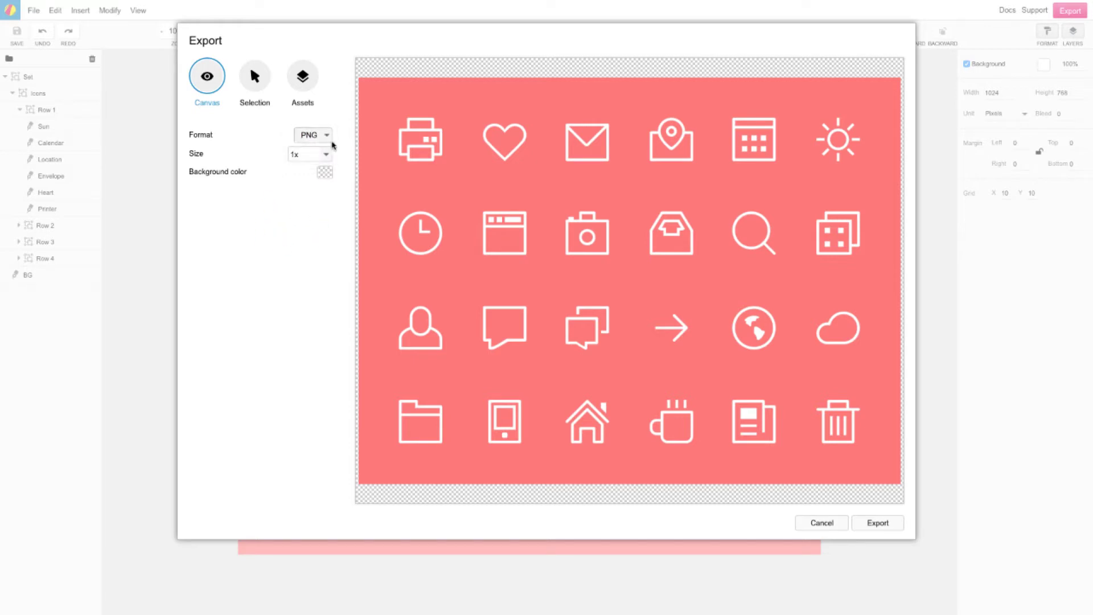
left_click(325, 153)
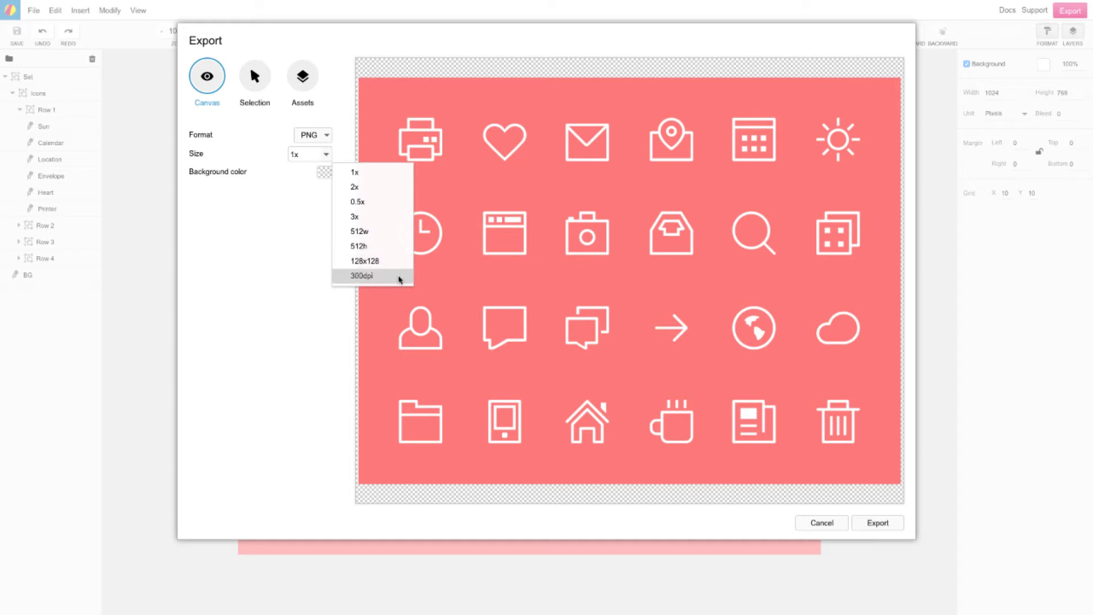
left_click(266, 243)
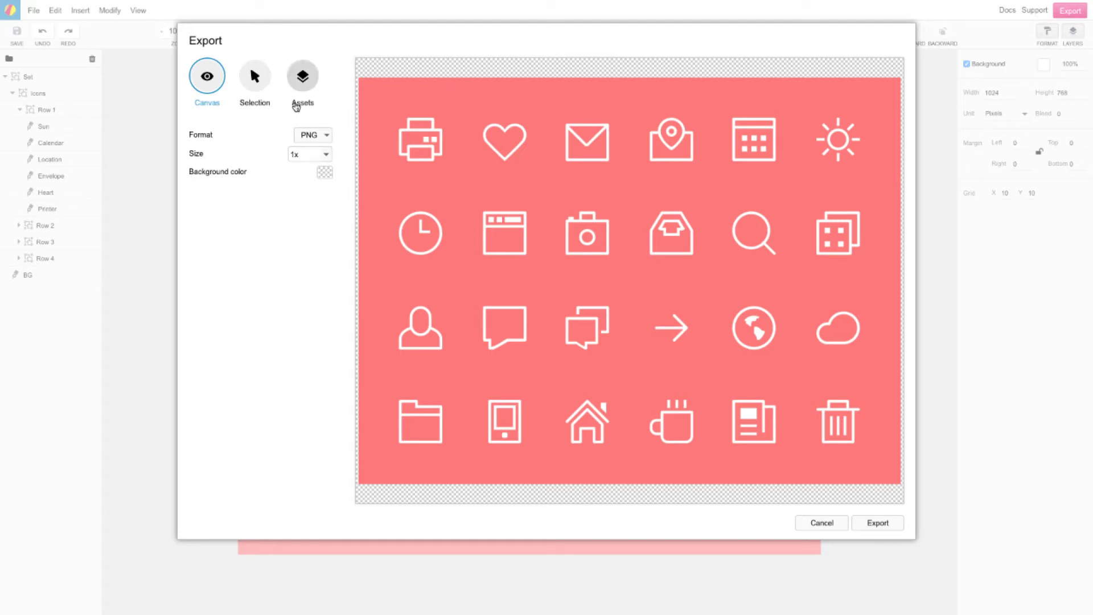
Step: Switch the canvas export format to JPEG and push JPEG quality to maximum
left_click(323, 135)
left_click(322, 150)
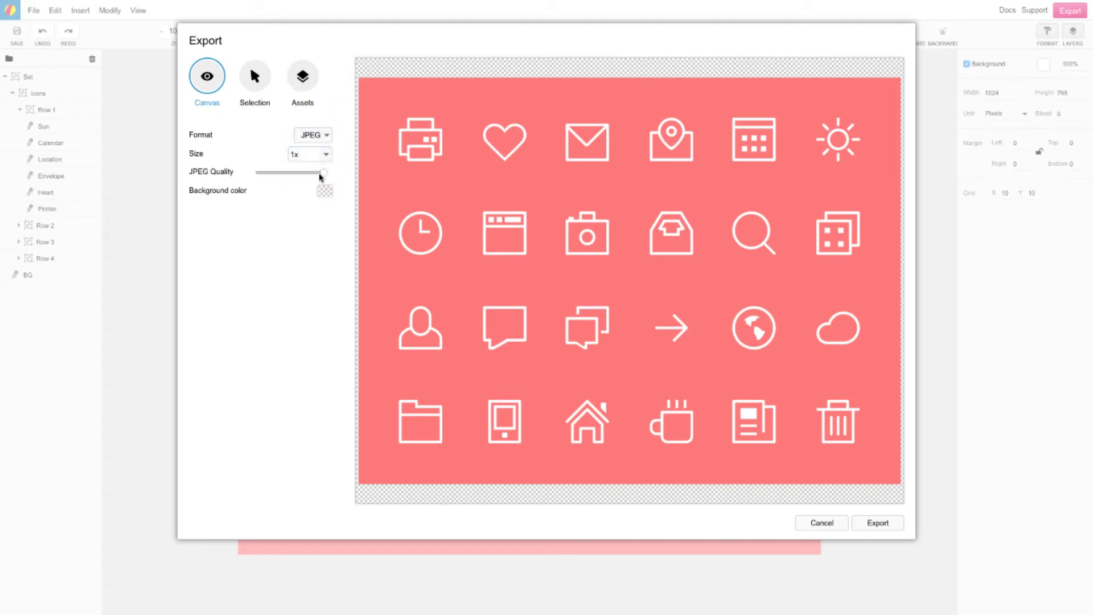
mouse_move(321, 173)
left_mouse_down()
mouse_move(289, 180)
mouse_move(324, 175)
left_mouse_up()
left_click(288, 176)
left_click(240, 223)
left_click(325, 193)
left_click(325, 192)
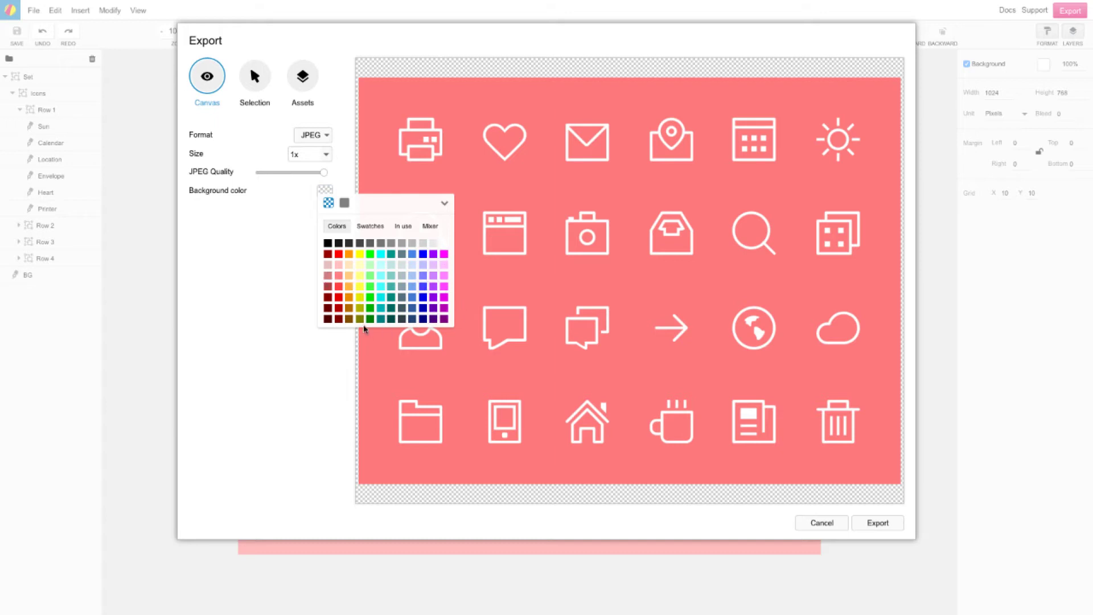
left_click(279, 241)
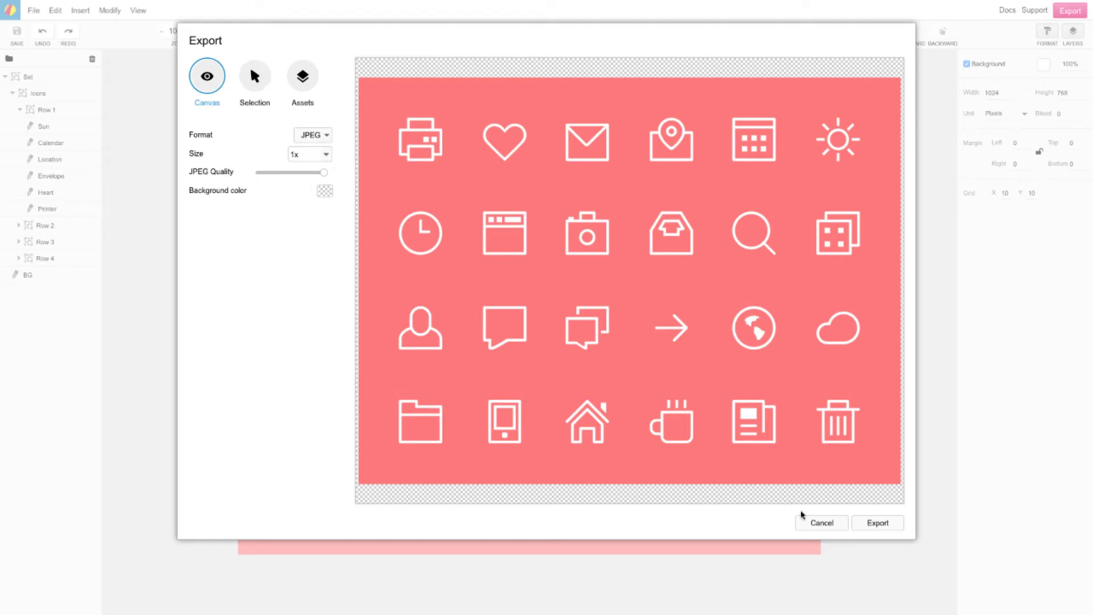
Step: Cancel the Export dialog and select the Sun, Calendar and Location layers in Row 1
left_click(814, 521)
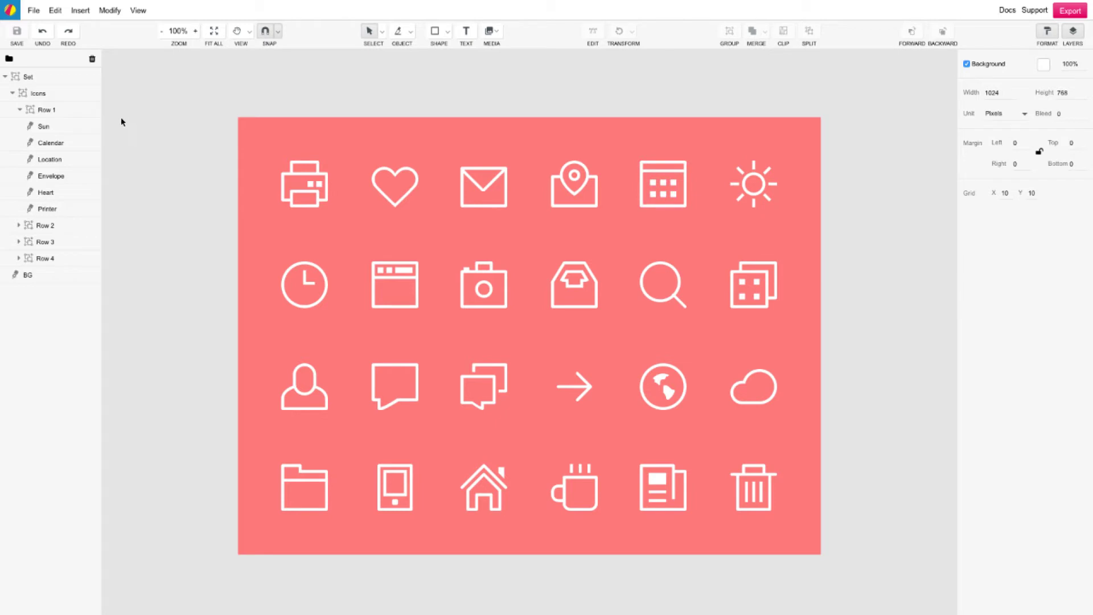
left_click(47, 110)
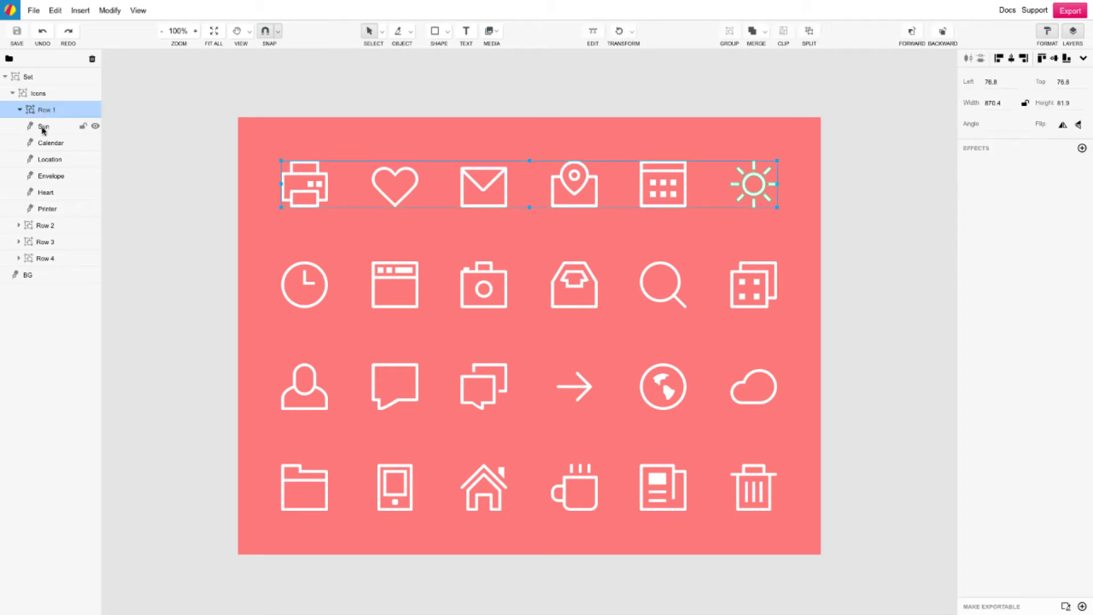
left_click(47, 128)
left_click(47, 141, "shift")
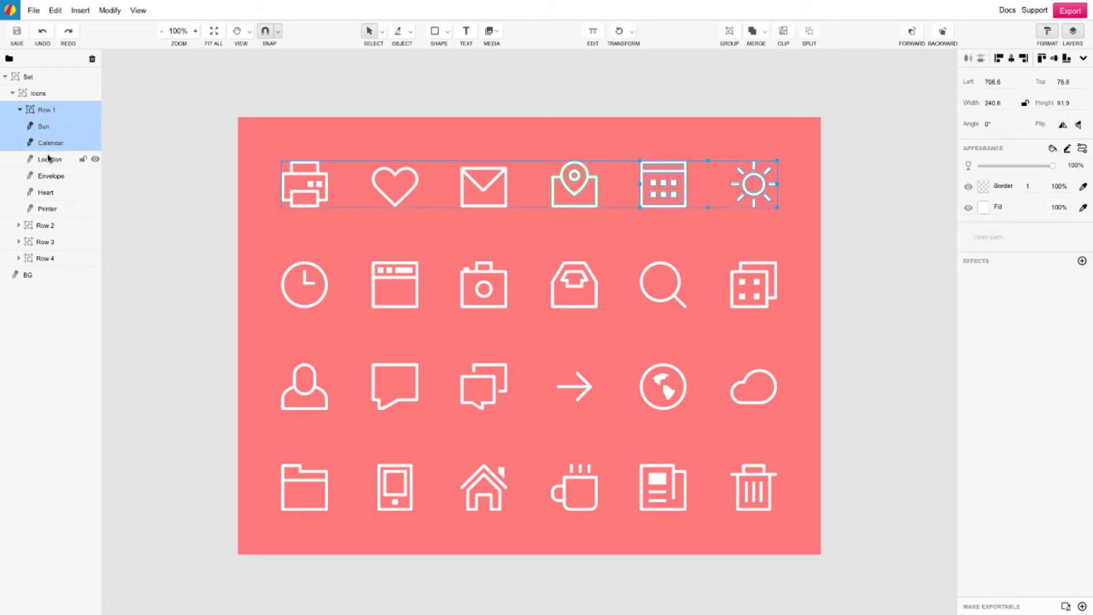
left_click(97, 161, "shift")
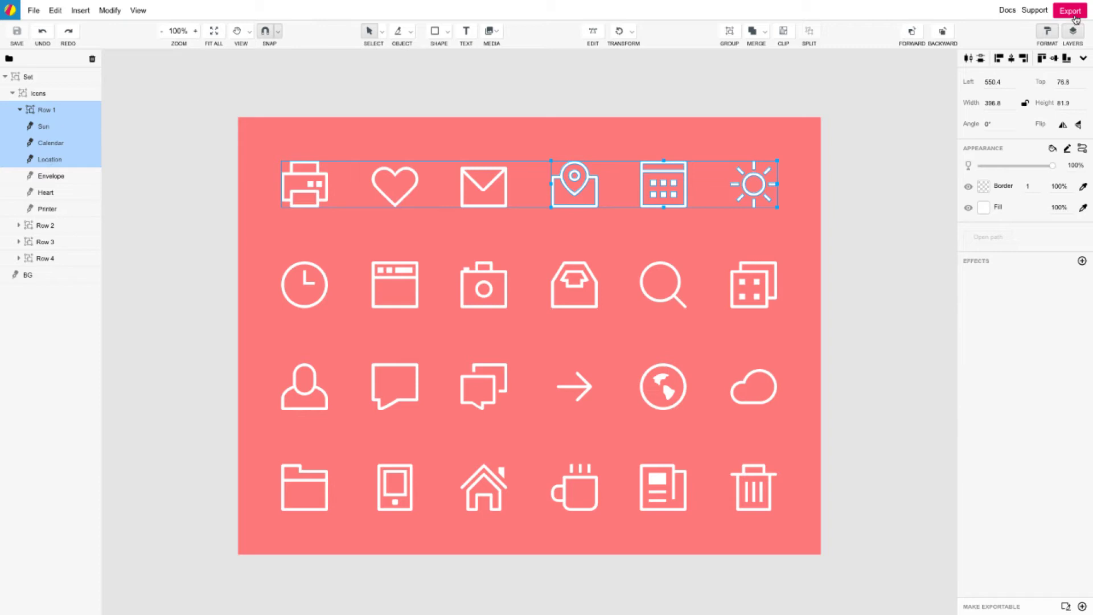
left_click(1074, 13)
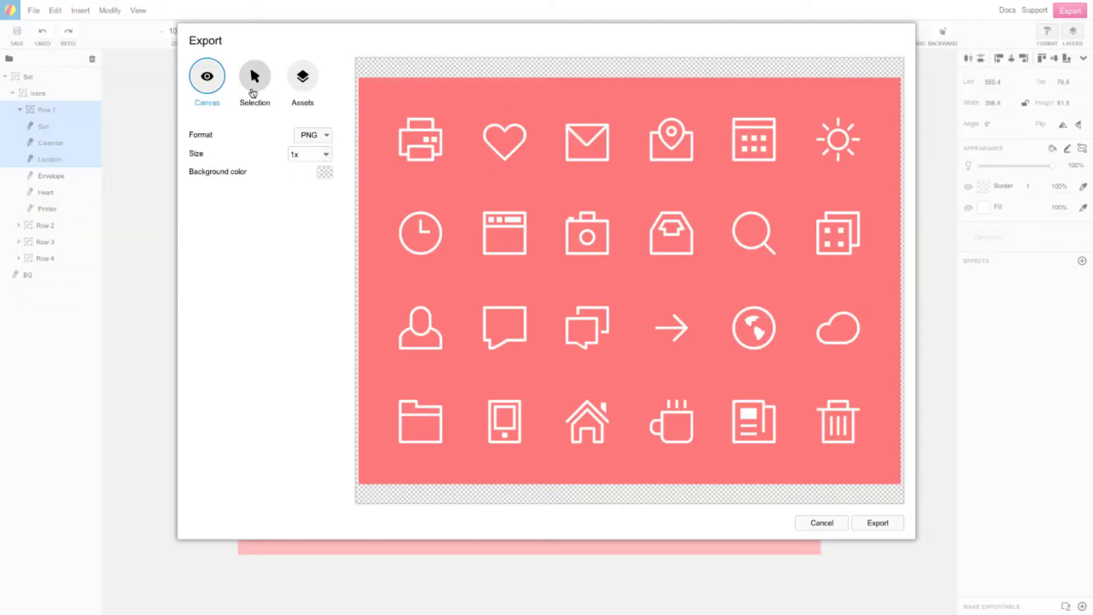
left_click(253, 85)
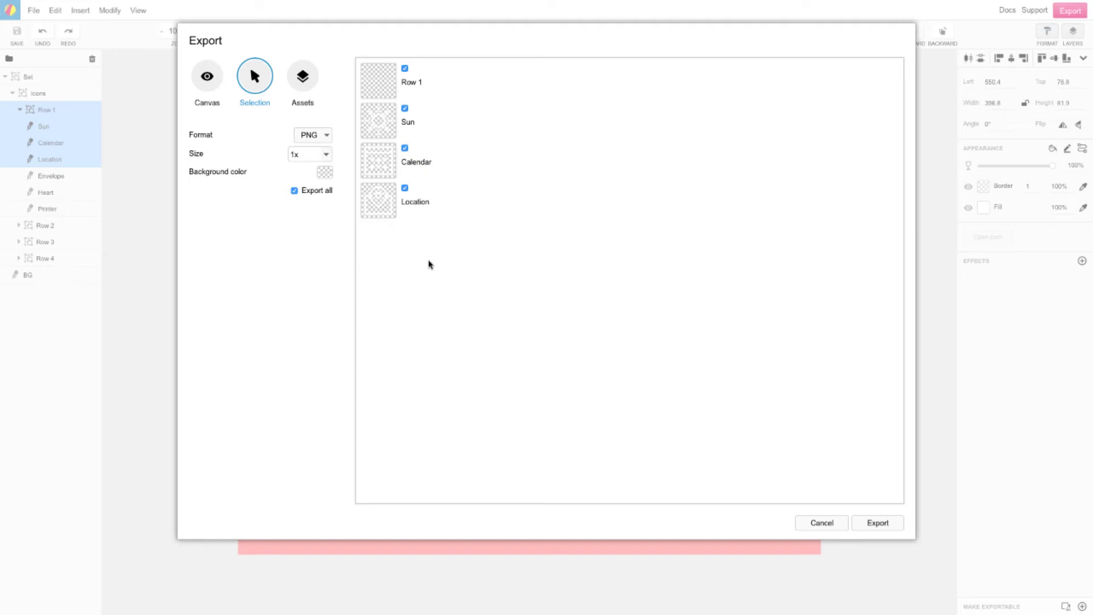
left_click(405, 149)
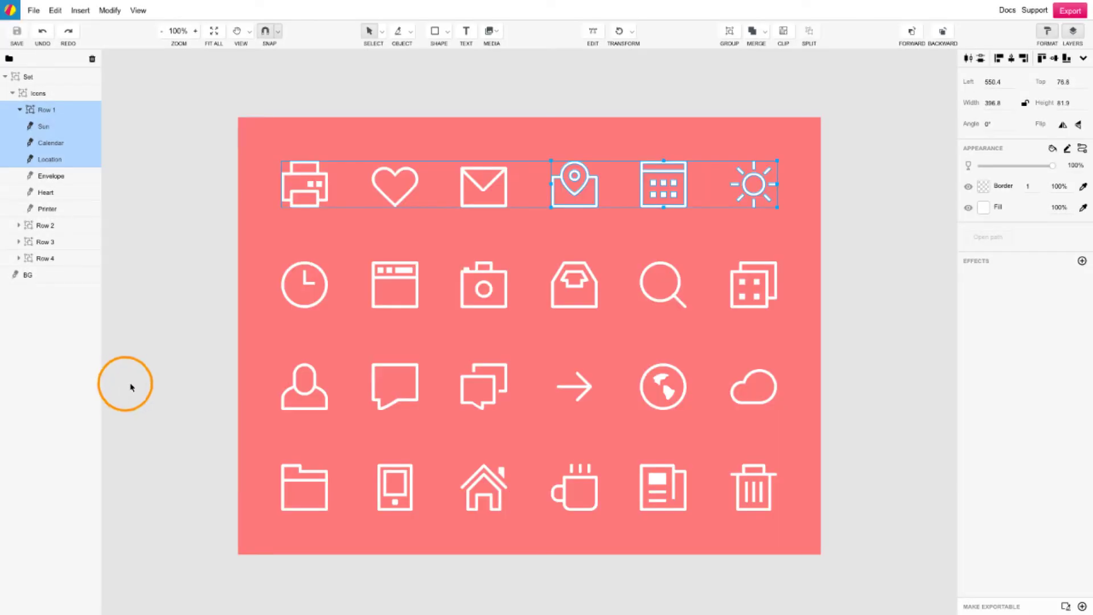
left_click(128, 386)
Step: Rename the Sun layer to 'directory/Sun'
left_click(173, 293)
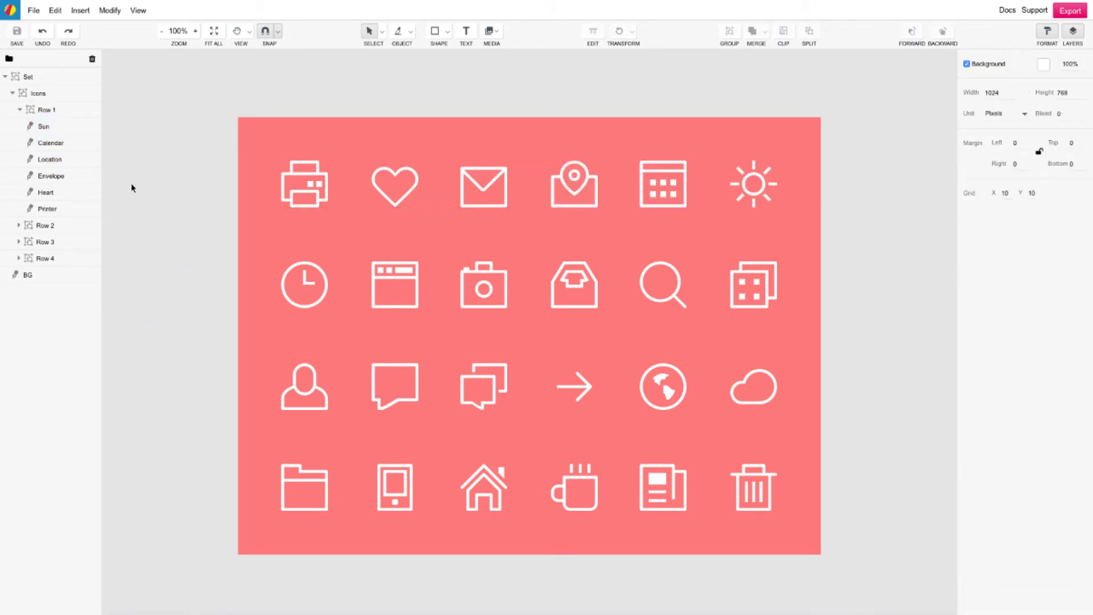
double_click(45, 126)
left_click(25, 126)
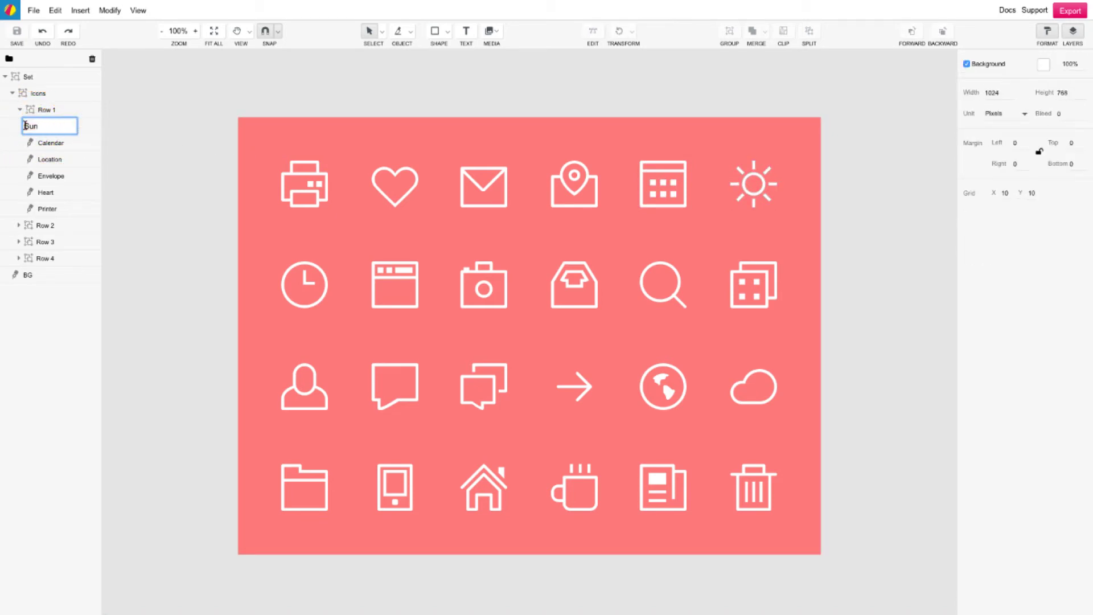
type("directory/")
left_click(47, 143)
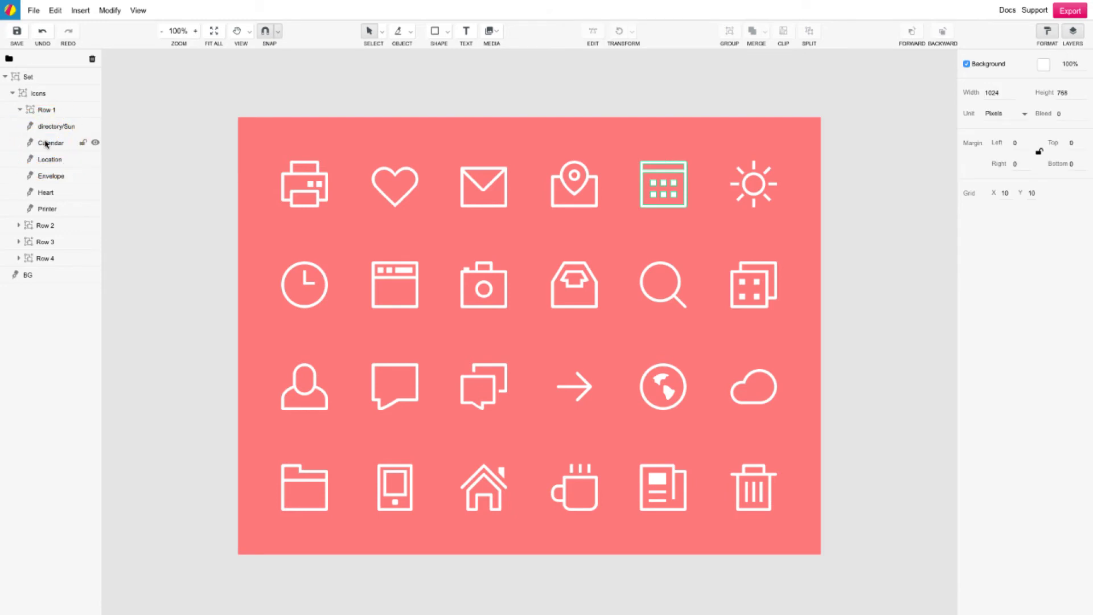
Step: Rename the Location layer to 'directory/Location'
left_click(45, 144)
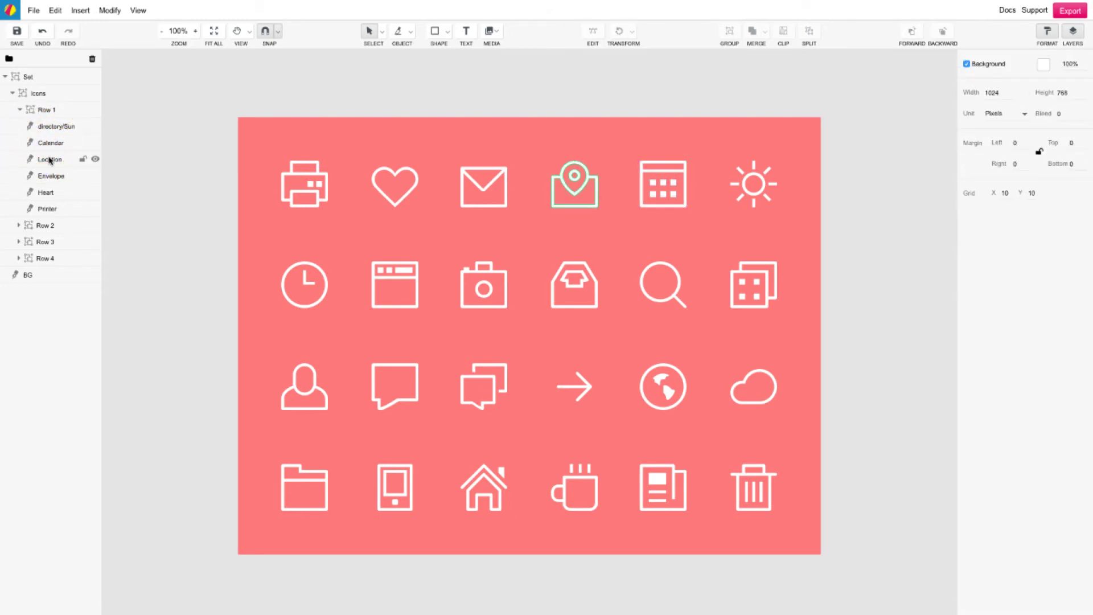
double_click(49, 160)
key("Home")
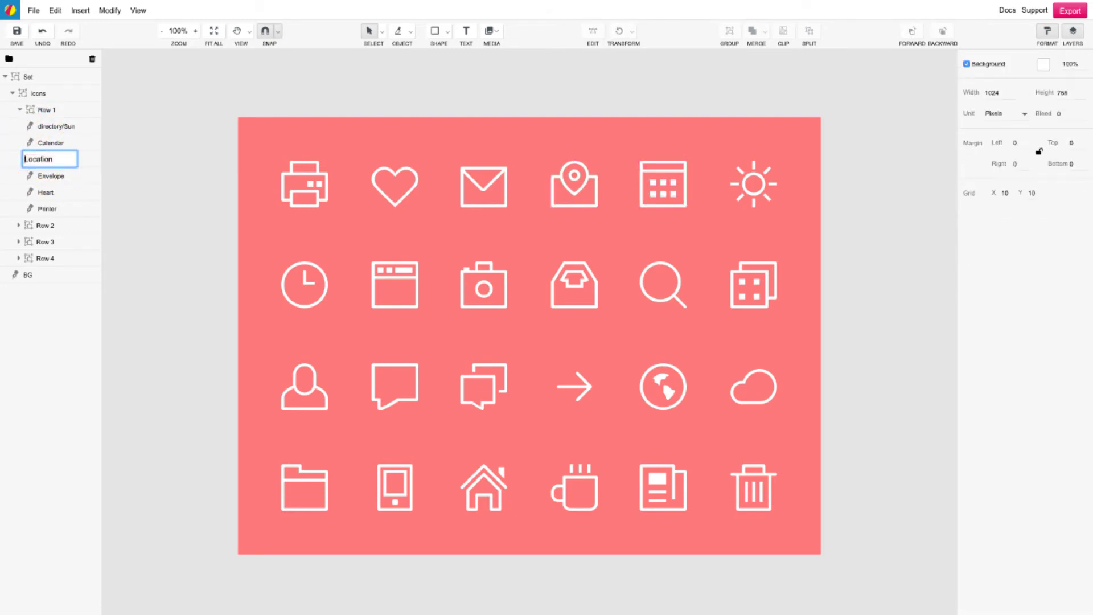
type("directory/")
left_click(191, 216)
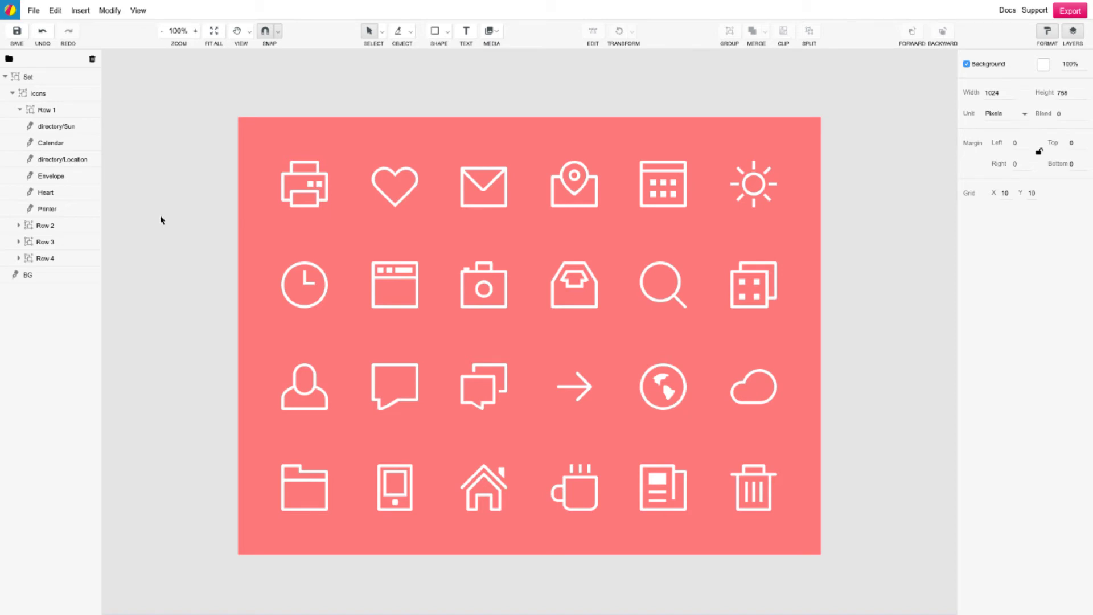
Step: Make the Envelope icon exportable as PNG with the suffix '-png'
left_click(51, 177)
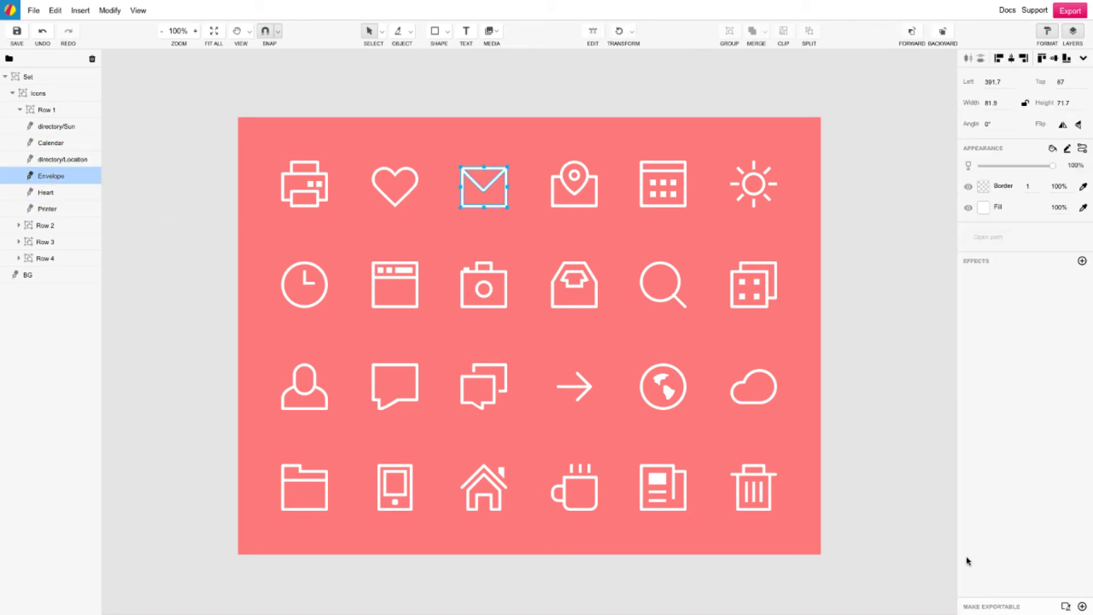
left_click(1083, 607)
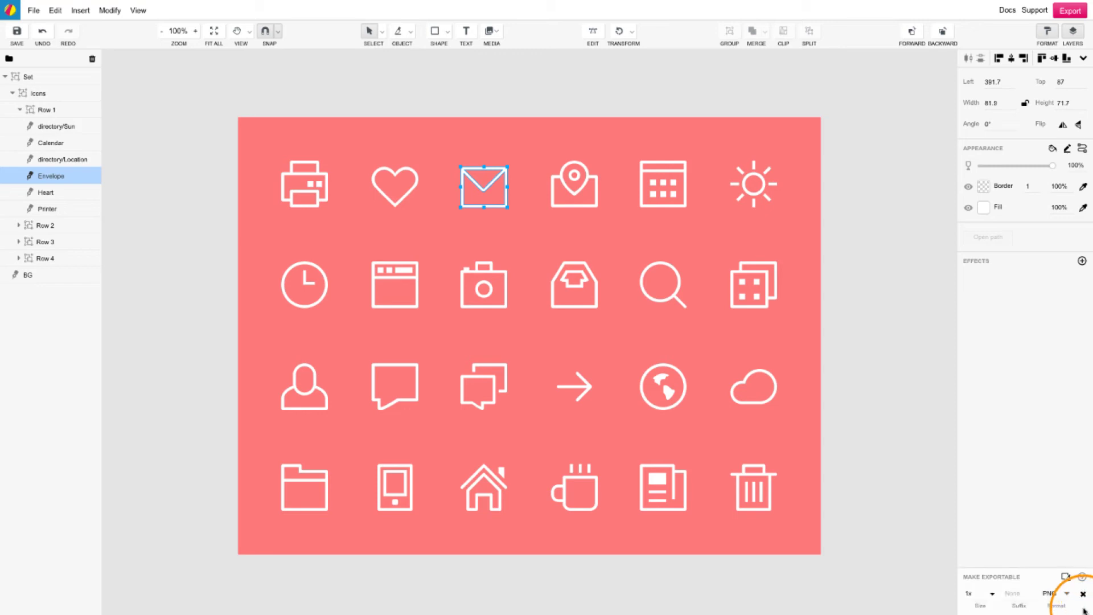
left_click(992, 595)
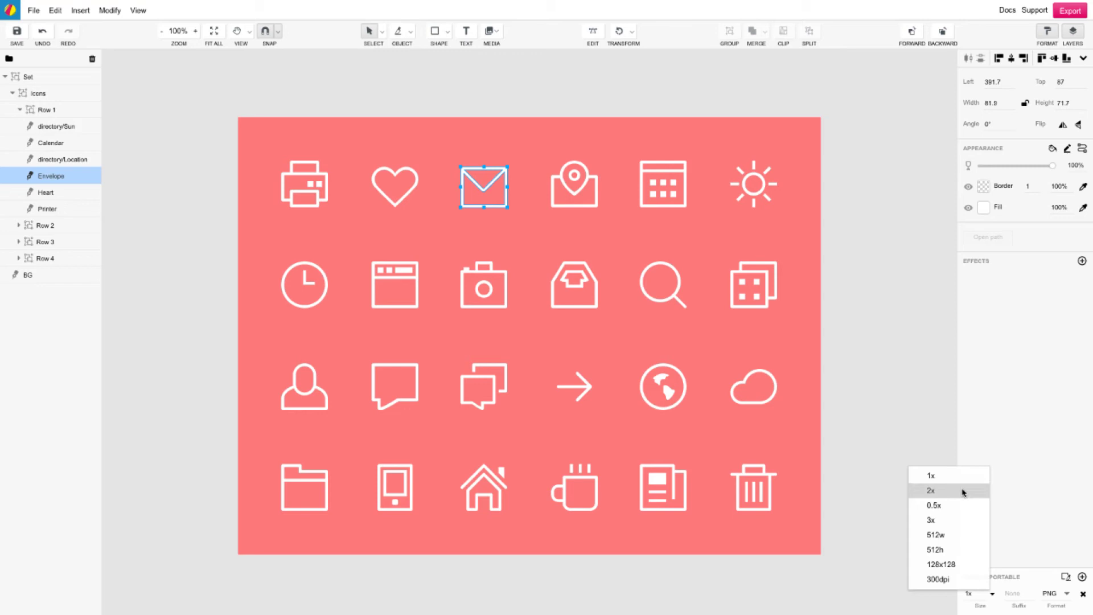
left_click(1010, 592)
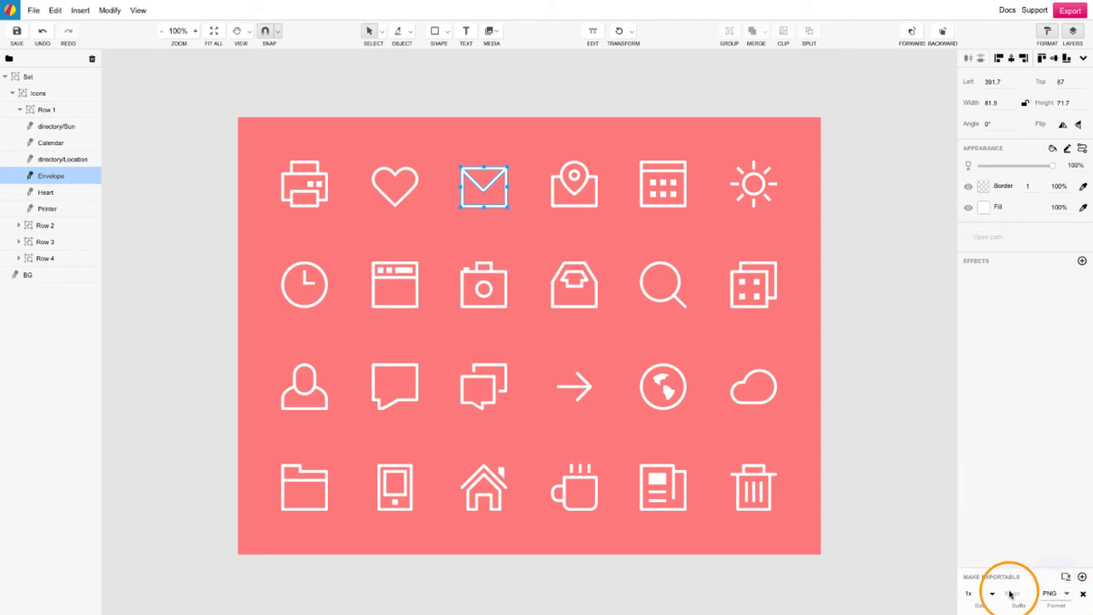
type("-png")
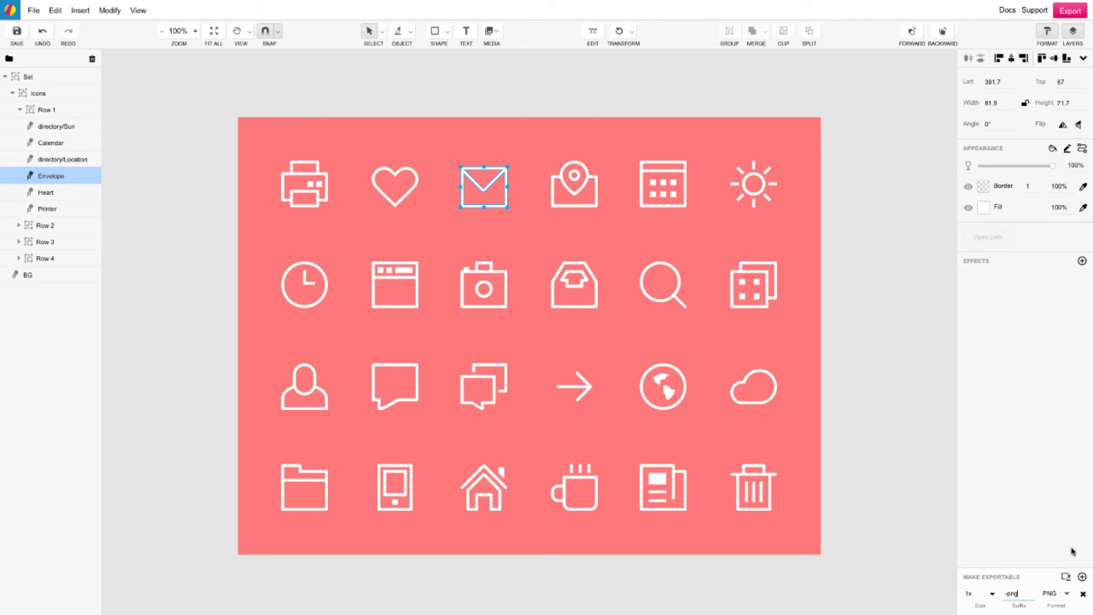
Step: Add a second Envelope export setting in SVG format with the suffix '-svg'
left_click(1082, 577)
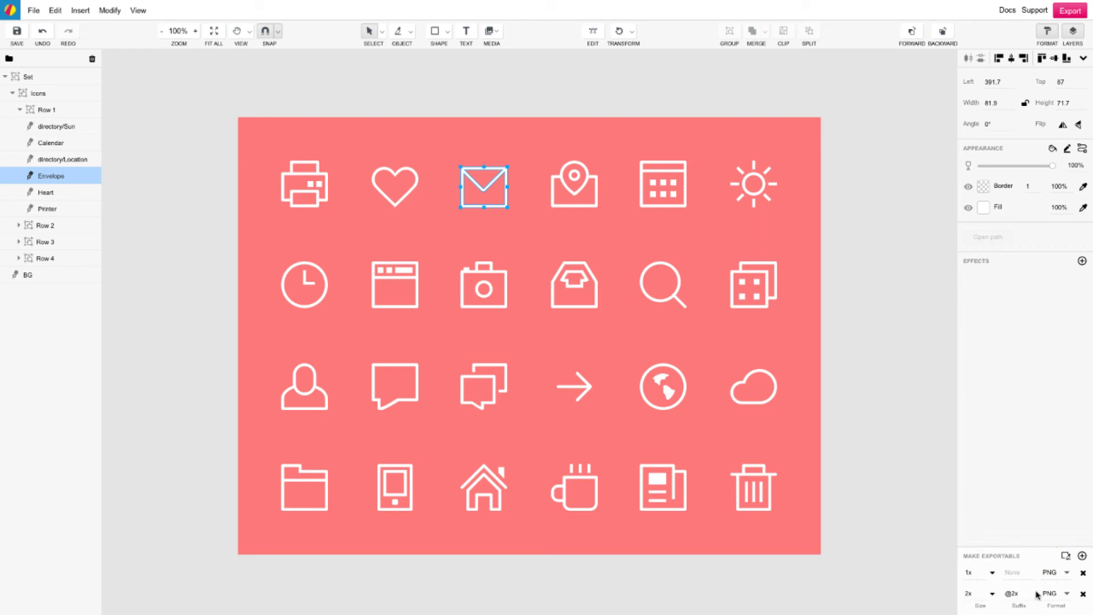
left_click(1051, 594)
left_click(1052, 581)
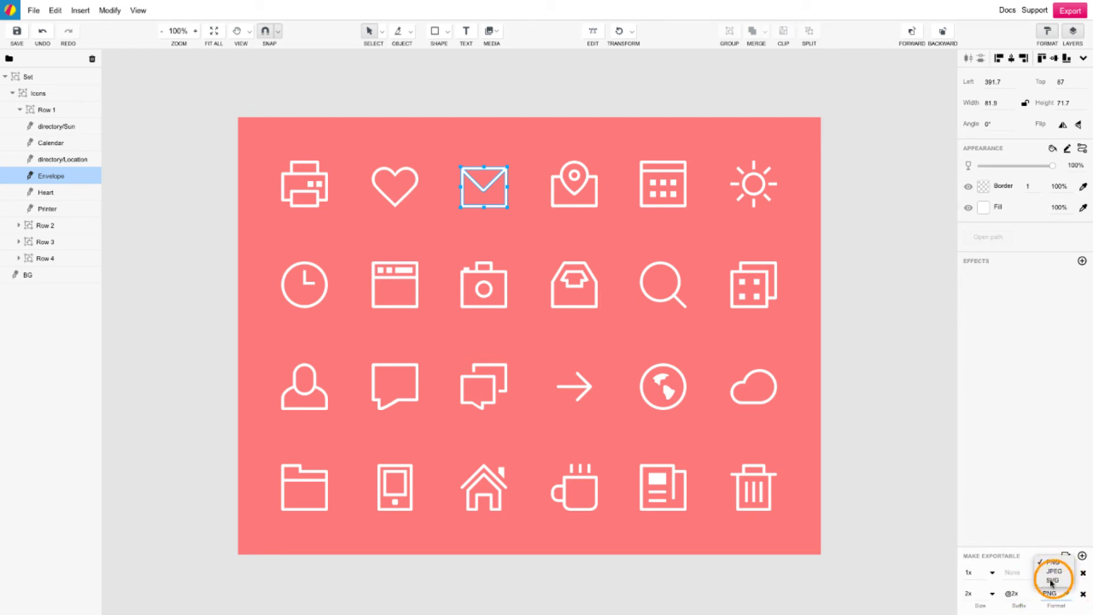
left_click(1025, 593)
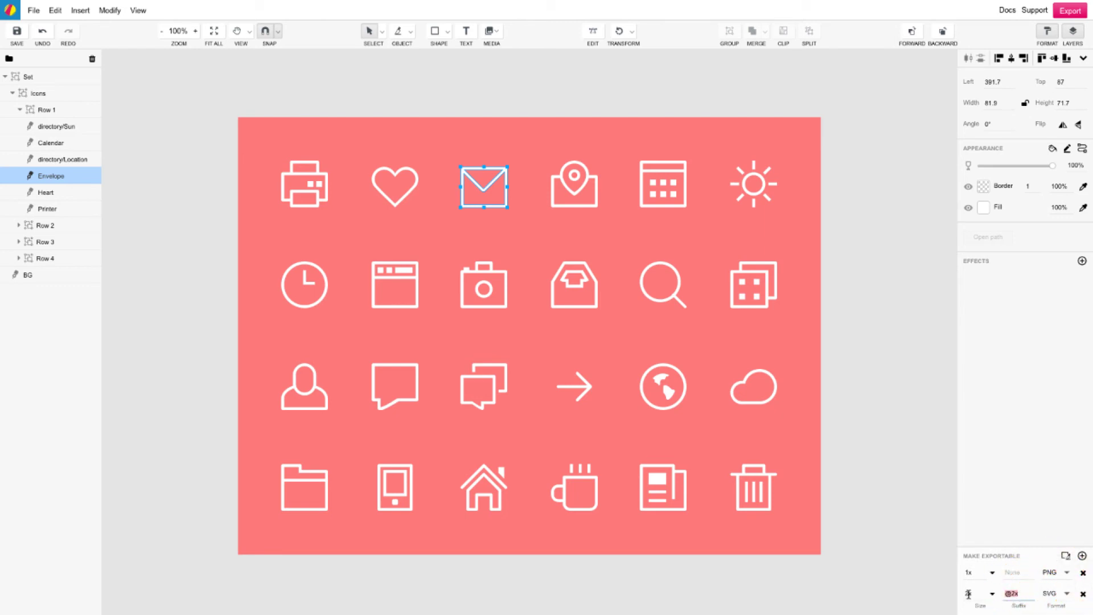
type("-svg")
left_click(990, 593)
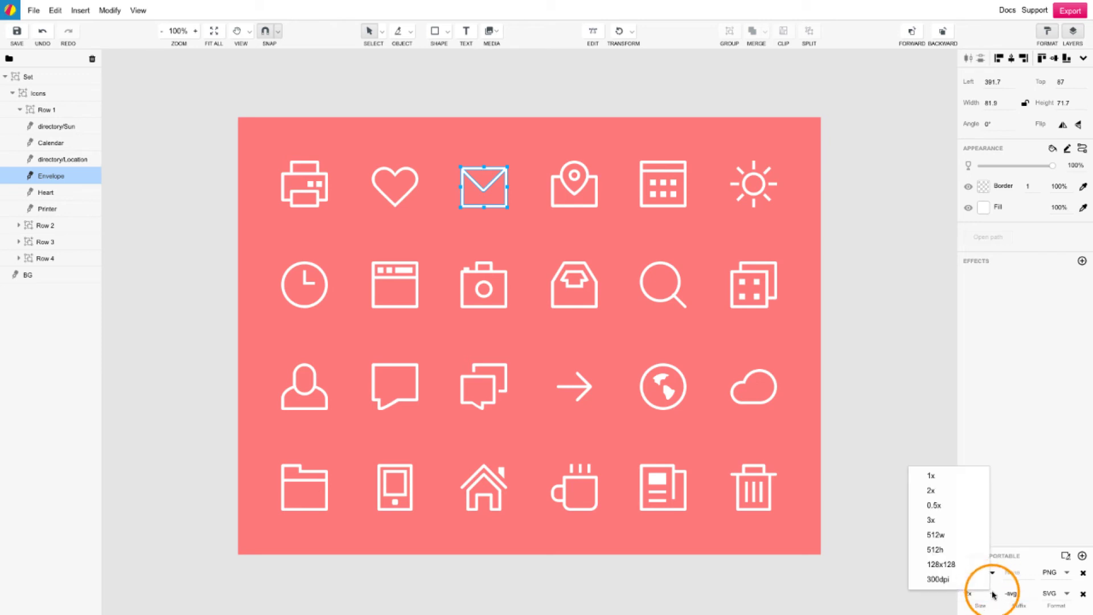
Step: Set the SVG export to 1x, check the Envelope asset in Export's Assets list, then cancel
left_click(933, 475)
left_click(1070, 11)
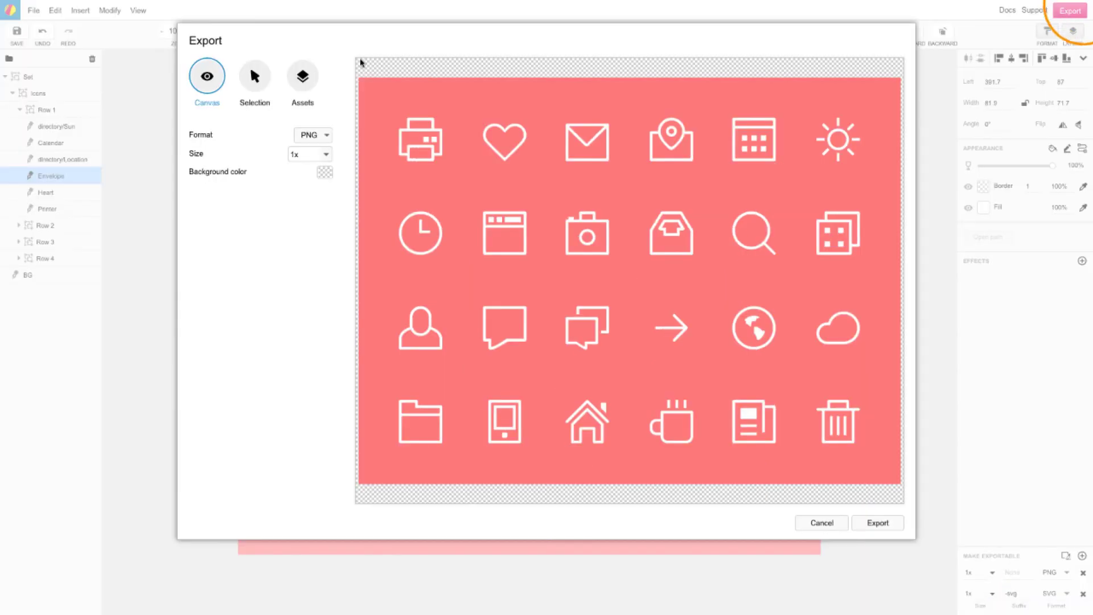
left_click(303, 76)
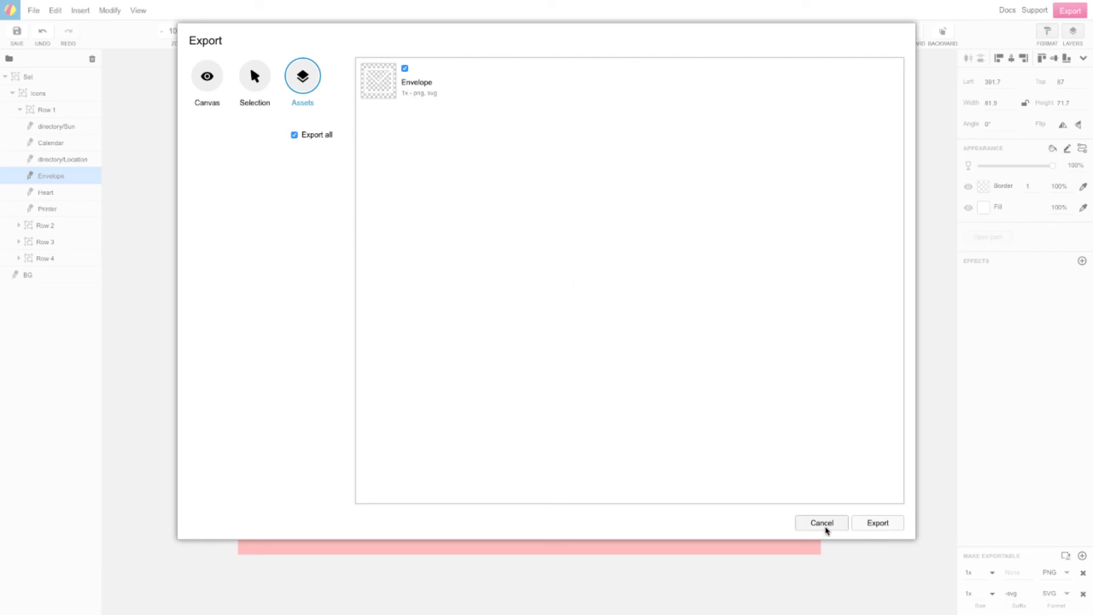
left_click(826, 529)
left_click(231, 72)
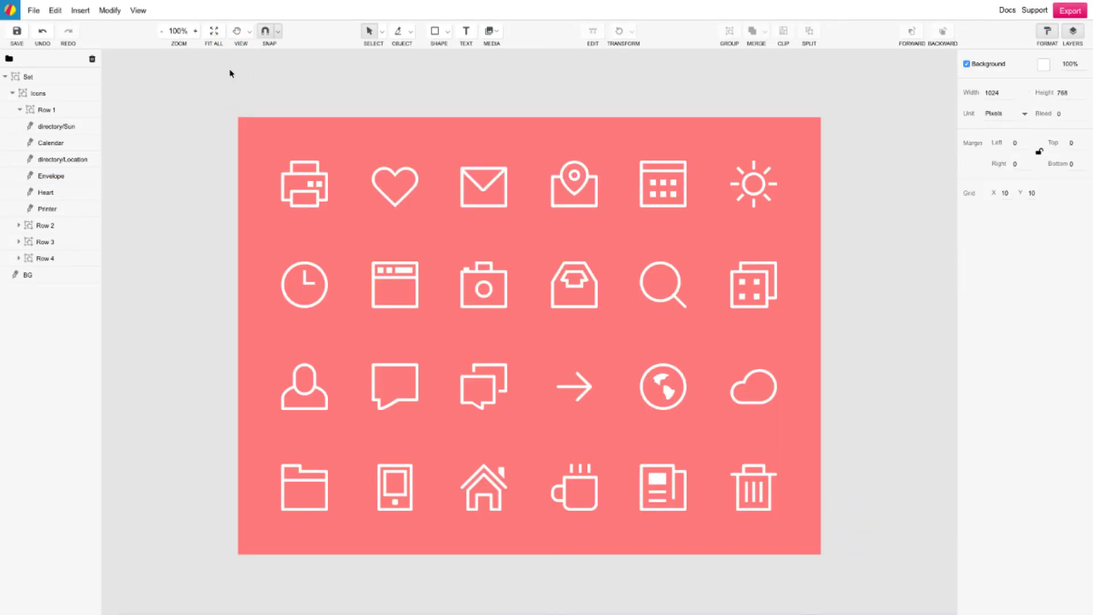
Step: Draw a 120×116 slice around the envelope icon at left 374, top 67
left_click(412, 32)
left_click(427, 66)
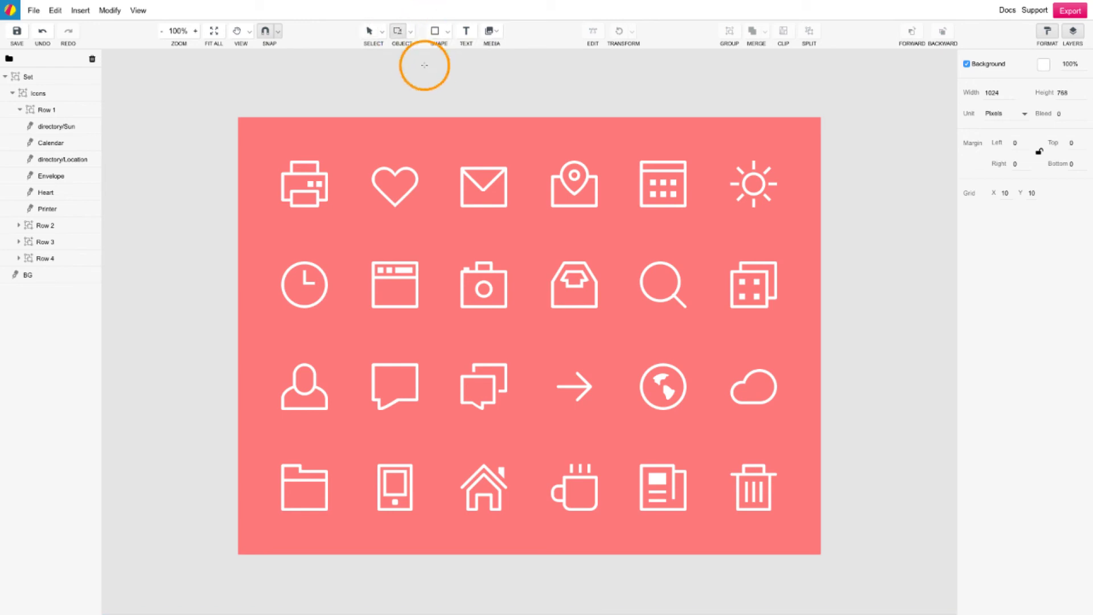
left_click_drag(451, 156, 519, 222)
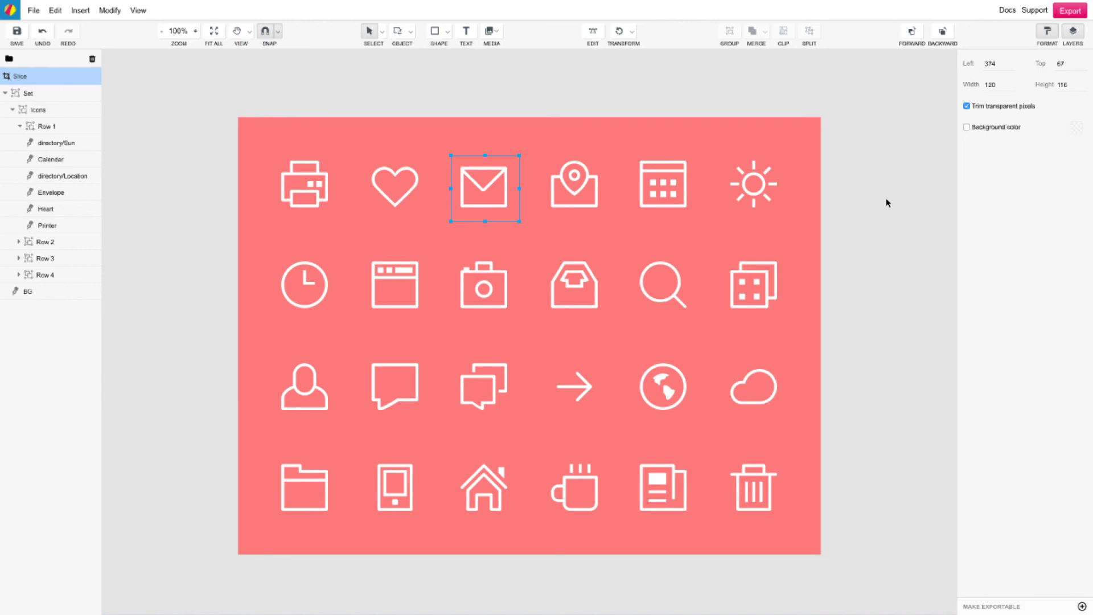
Step: Create a slice fitted to the Calendar icon
left_click(54, 159)
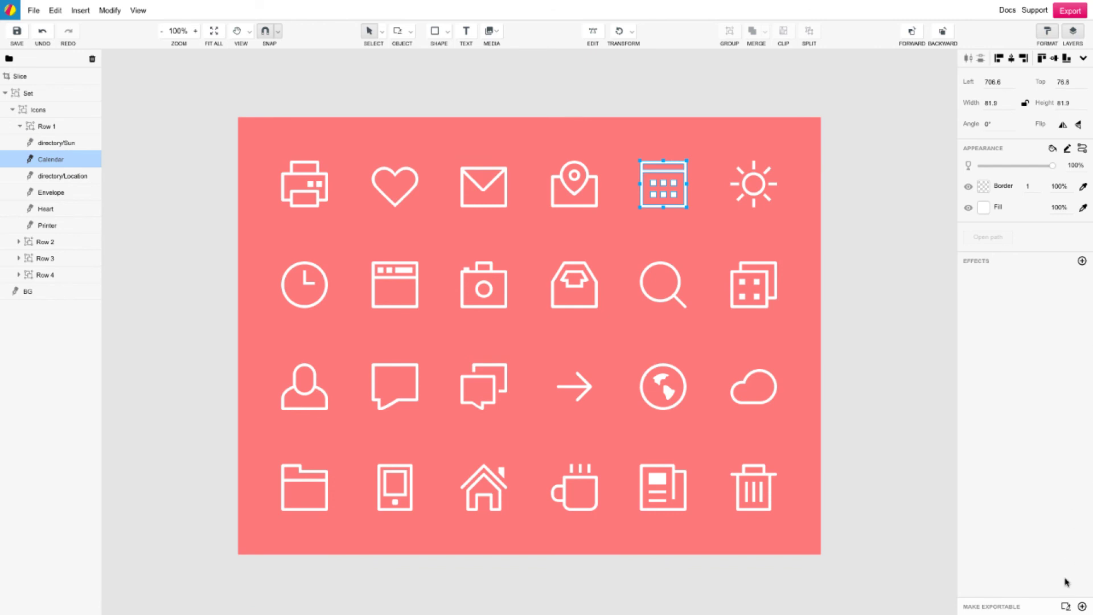
left_click(1065, 606)
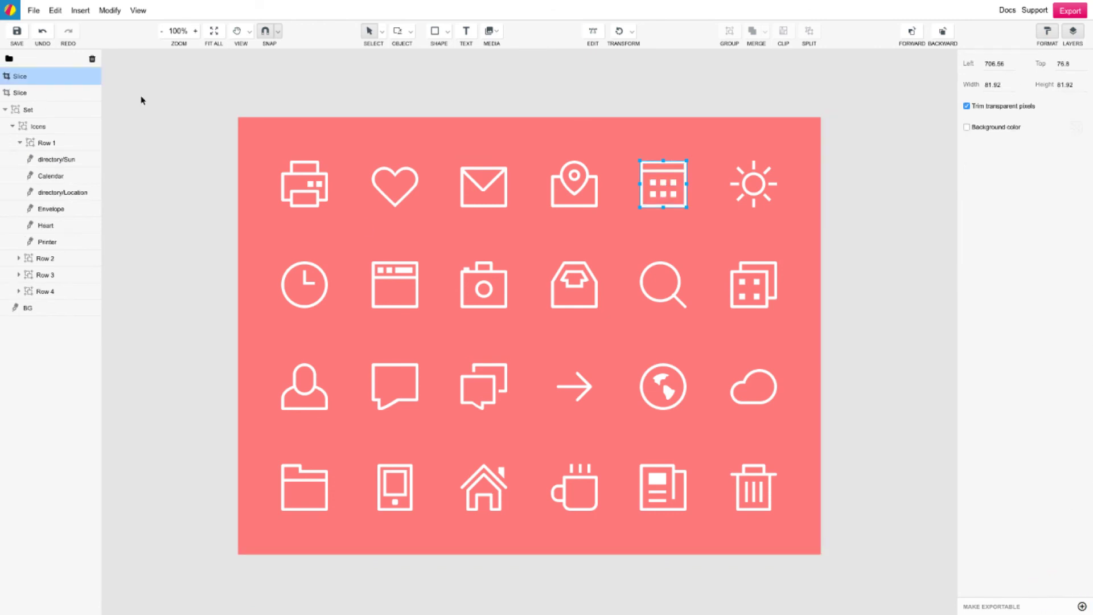
left_click(164, 85)
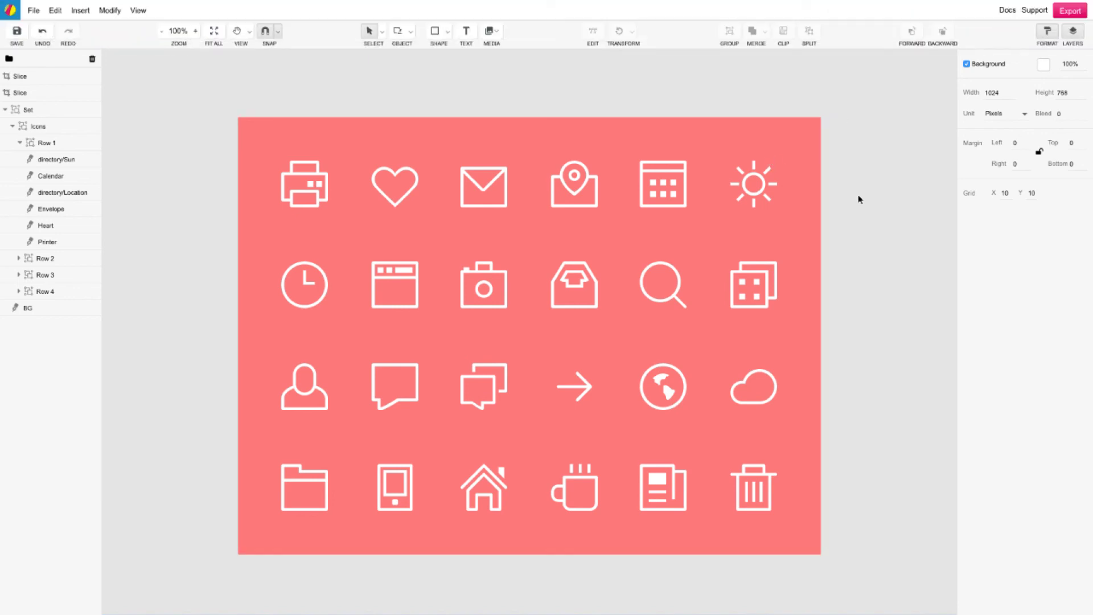
Step: Turn on a red background colour for the envelope slice
left_click(40, 94)
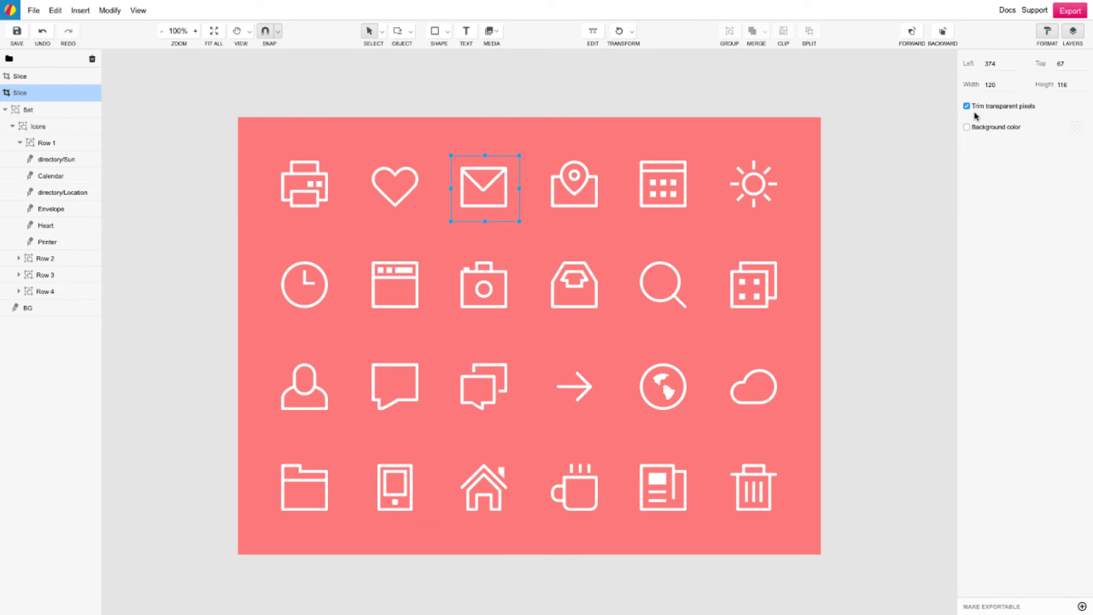
left_click(967, 106)
left_click(967, 127)
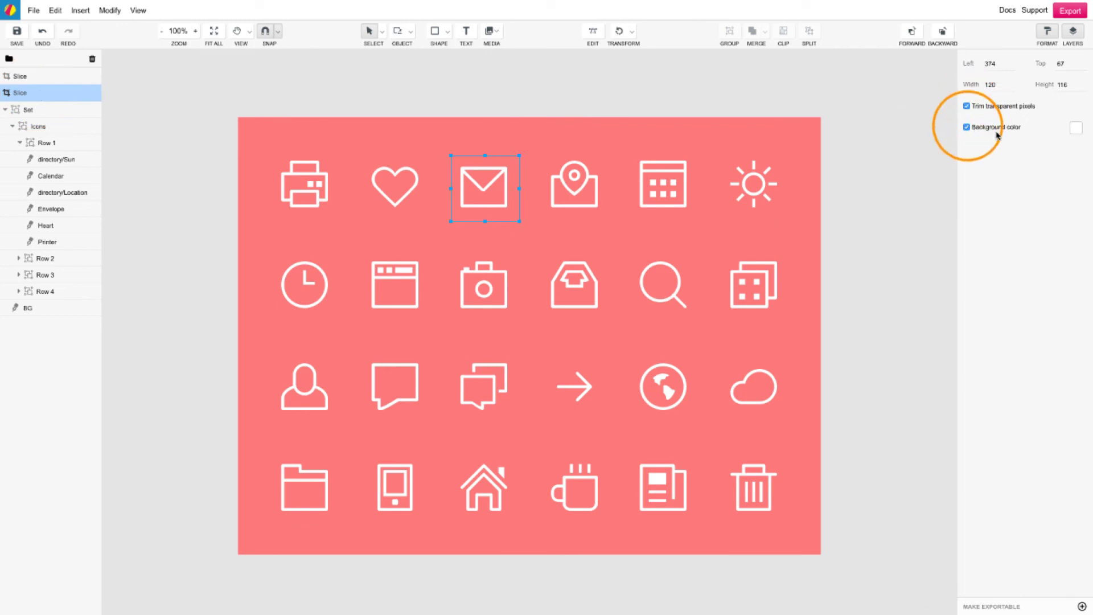
left_click(1073, 128)
left_click(1067, 156)
left_click(866, 118)
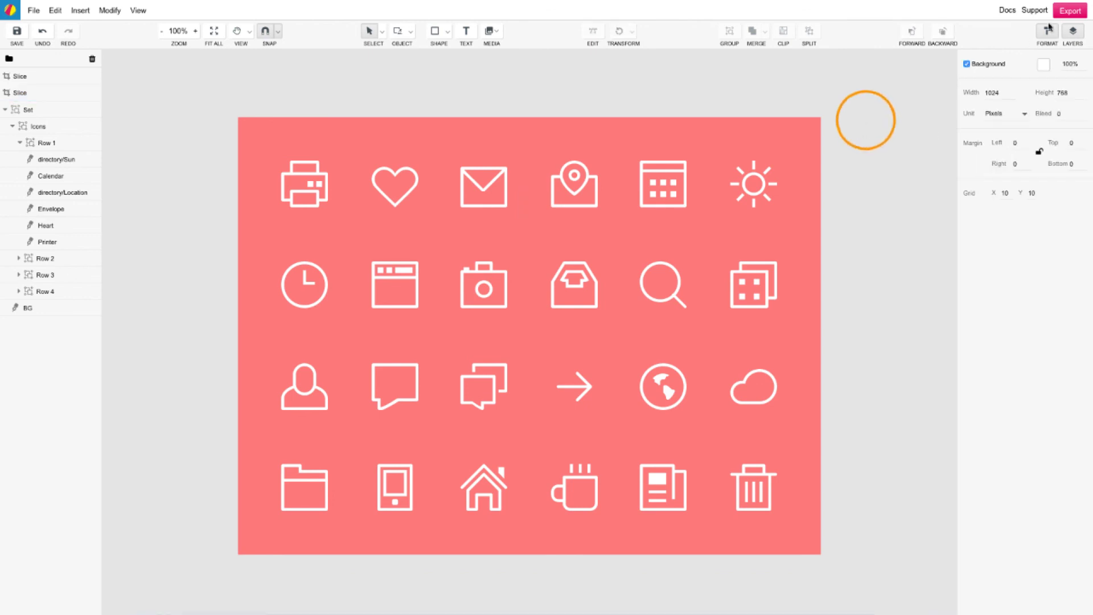
left_click(46, 77)
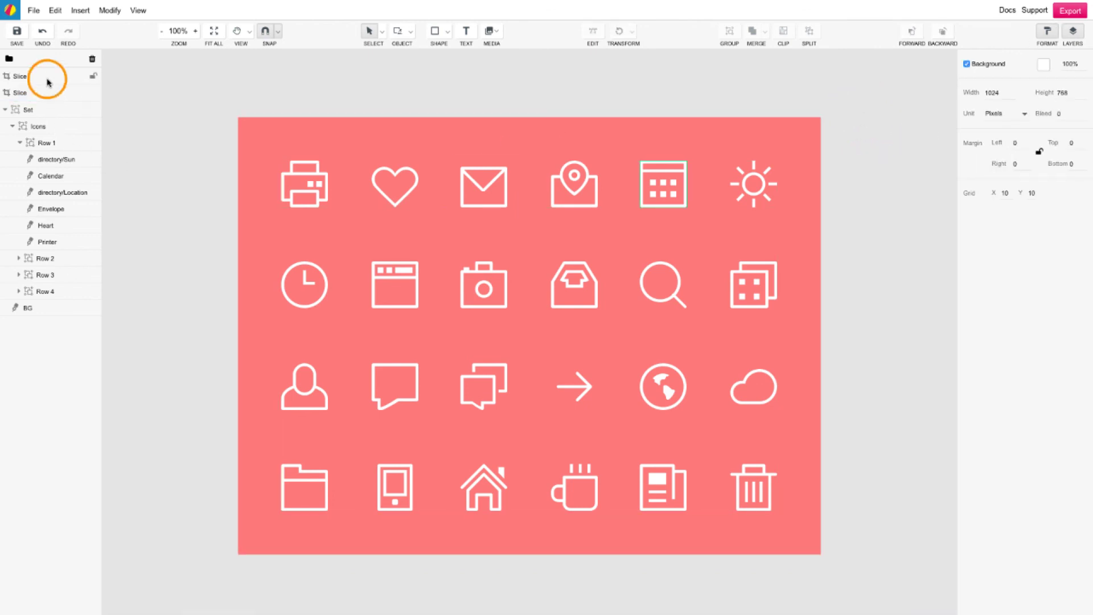
left_click(138, 11)
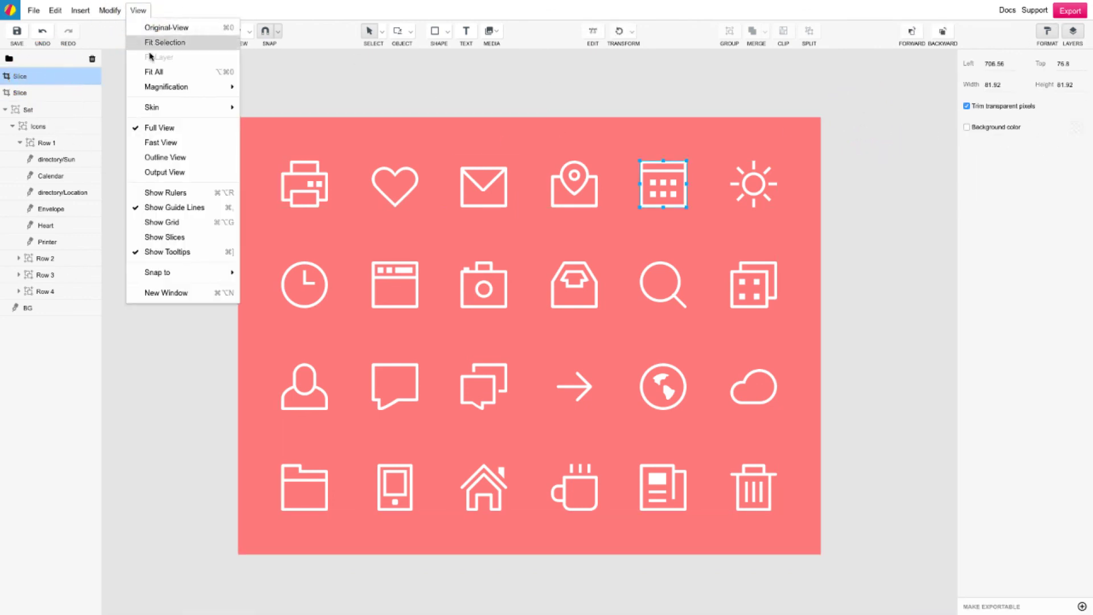
mouse_move(178, 274)
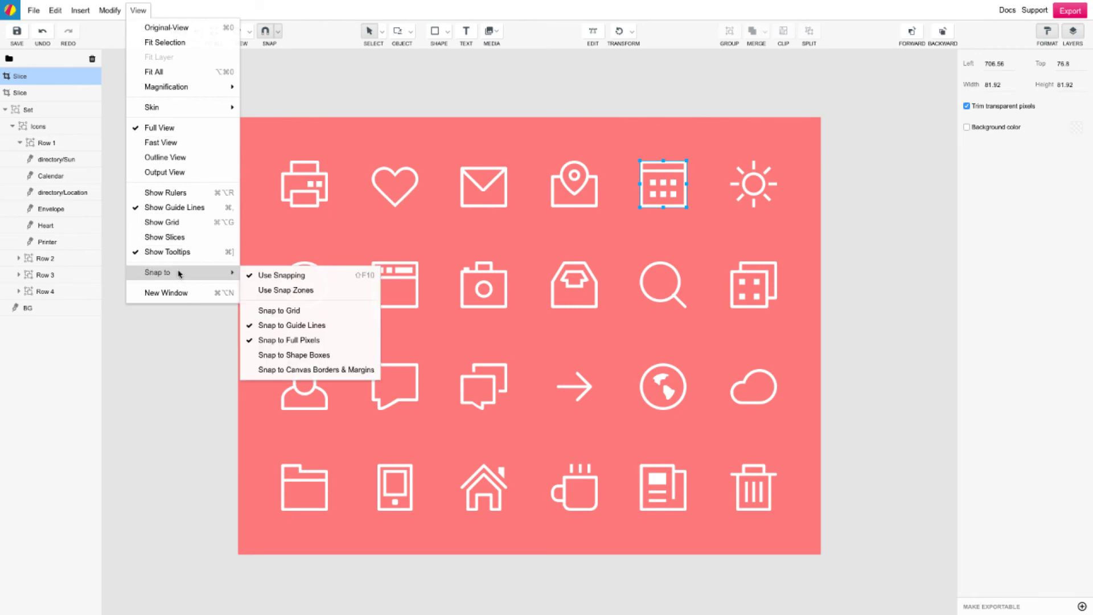
left_click(173, 237)
left_click(140, 10)
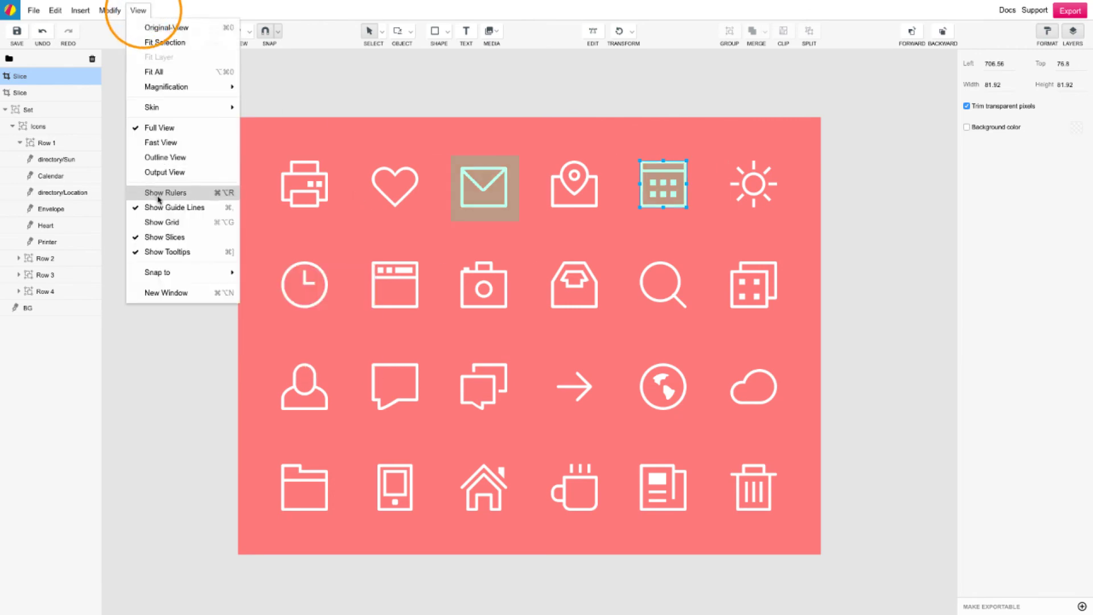
left_click(166, 238)
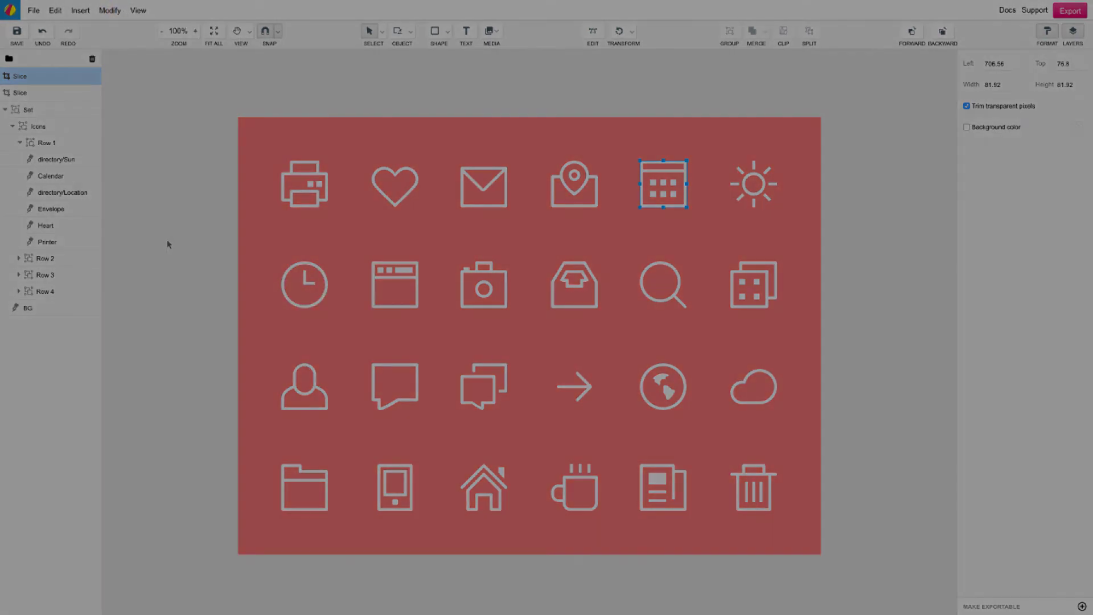